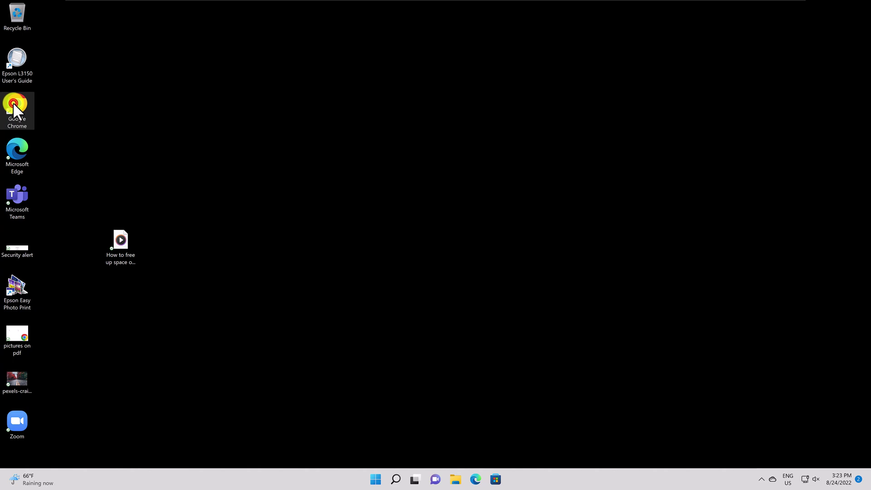
# Launch Chrome and sign in to icloud.com with Apple ID, password and two-factor code, trusting this browser
pyautogui.doubleClick(13, 102)
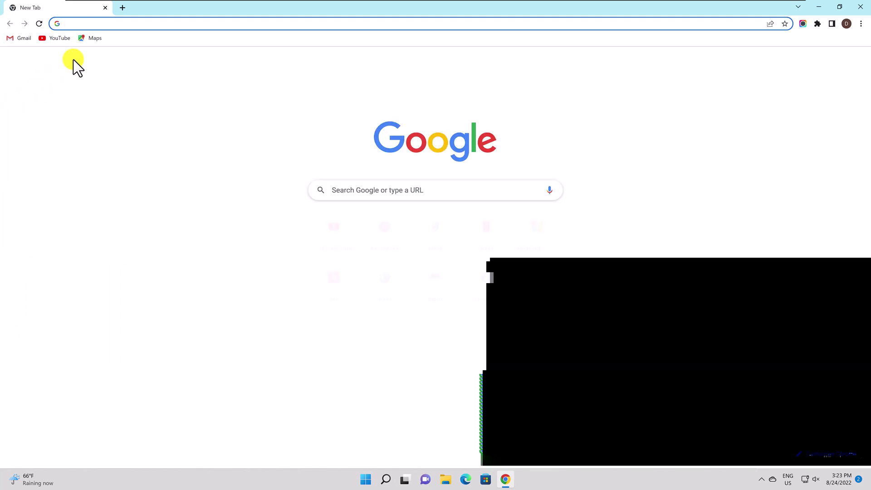
pyautogui.write('icloud.com')
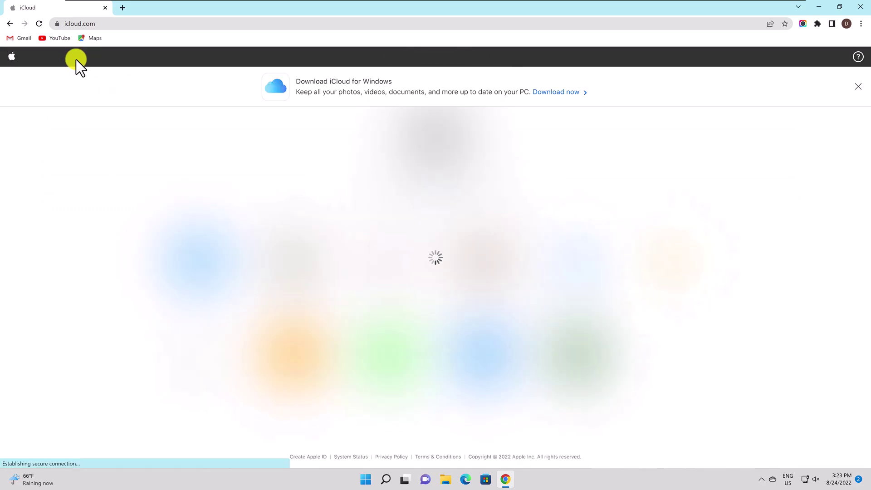
pyautogui.click(430, 260)
pyautogui.click(499, 259)
pyautogui.click(498, 278)
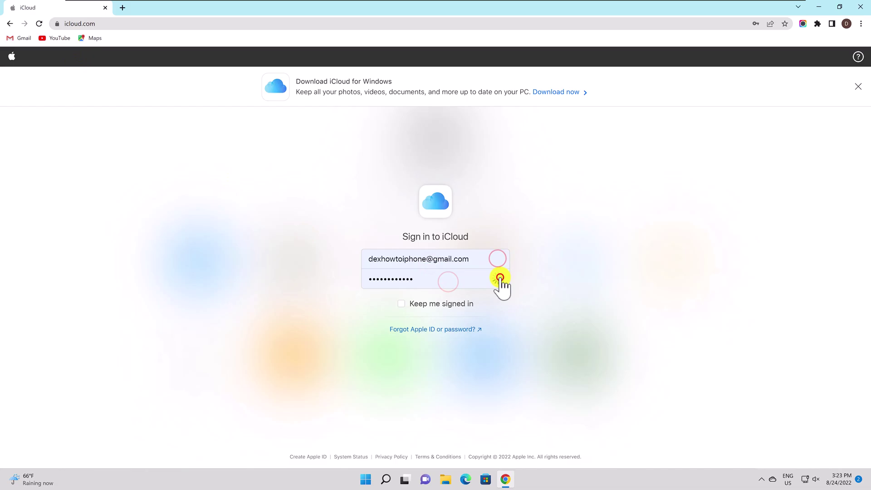
pyautogui.click(370, 271)
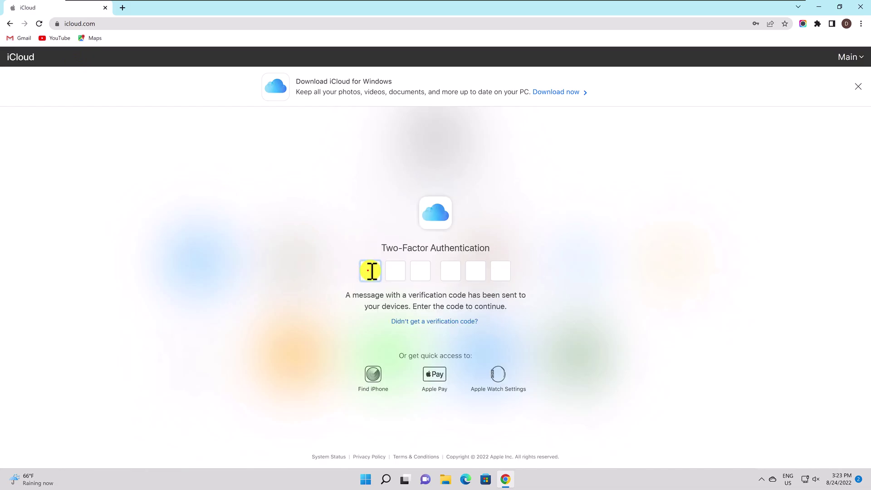
pyautogui.click(515, 287)
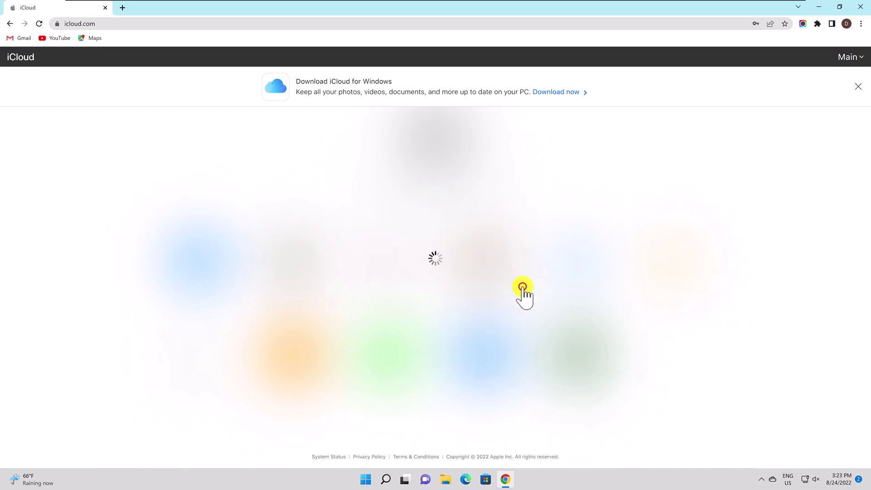
# Open the Contacts app and select every contact with Select All from the gear menu
pyautogui.click(304, 296)
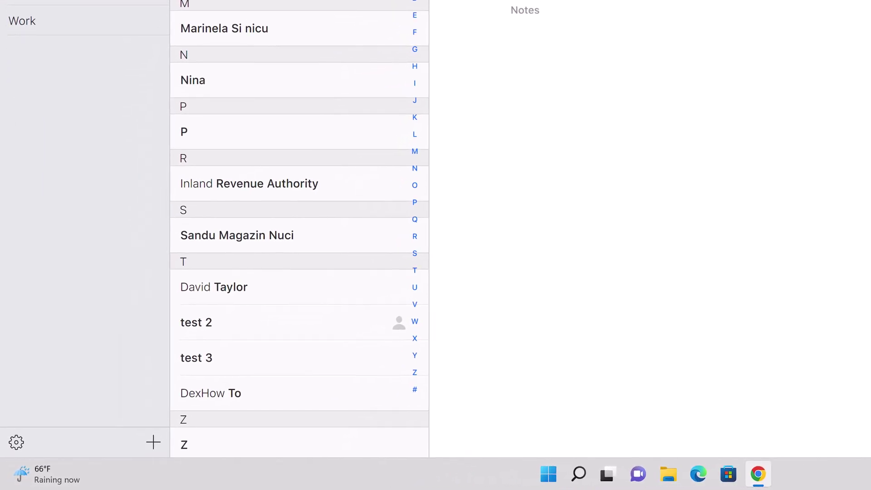
pyautogui.click(15, 442)
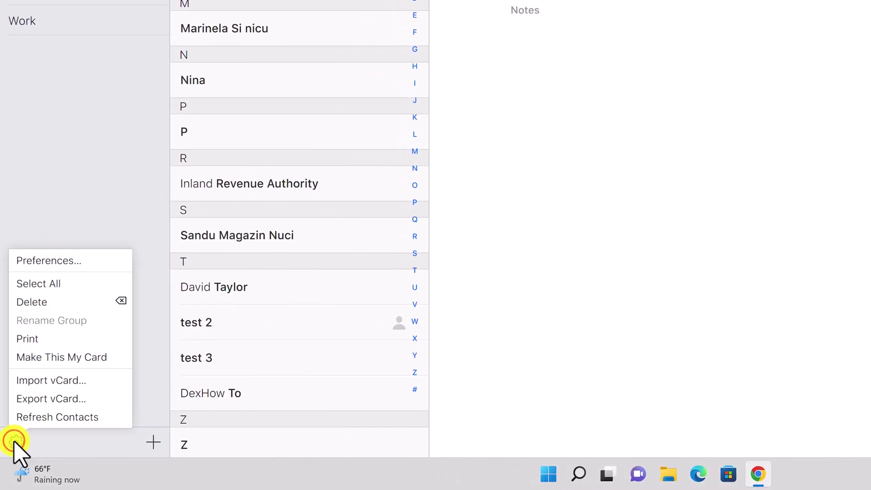
pyautogui.click(57, 284)
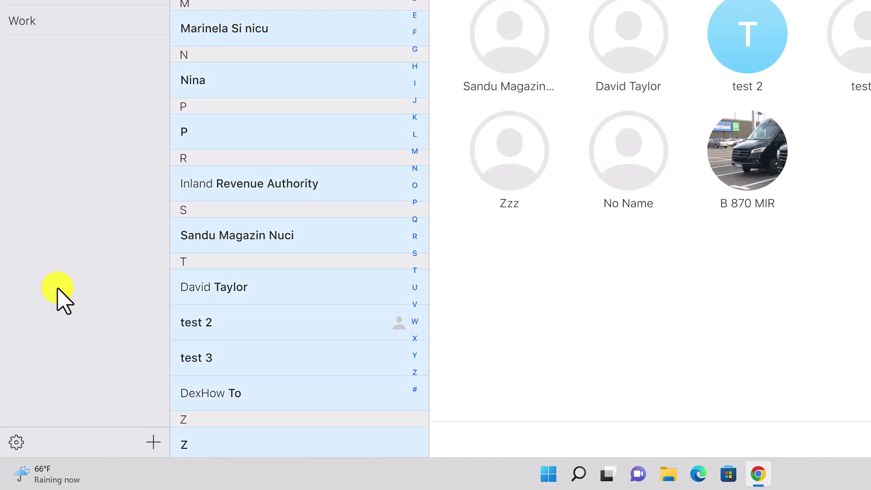
# Export the 17 selected contacts with Export vCard... and save the vCard file in Downloads
pyautogui.click(17, 442)
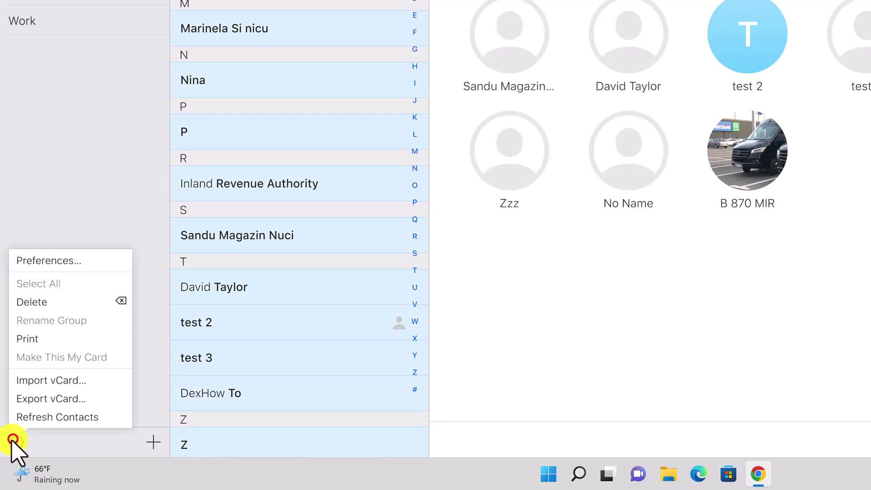
pyautogui.click(54, 401)
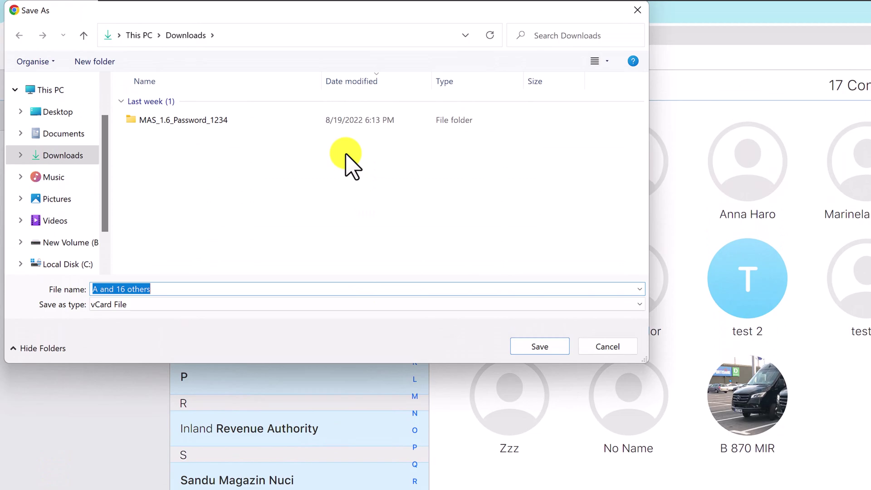
pyautogui.click(541, 349)
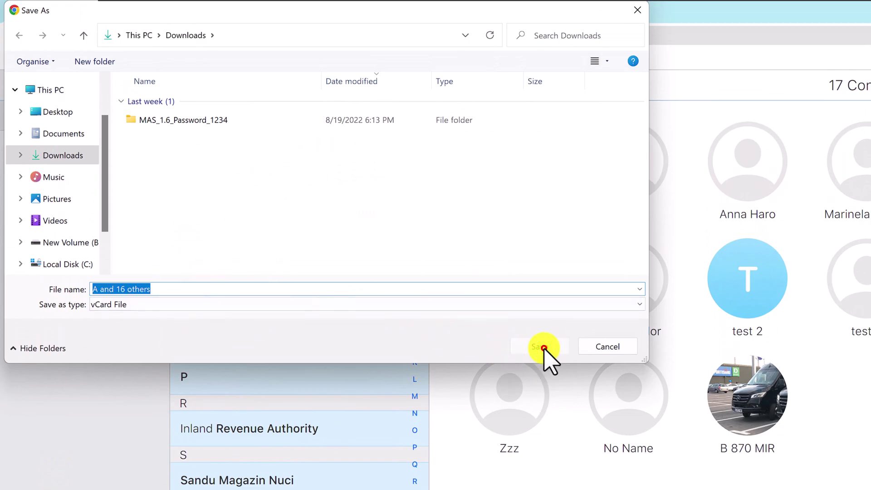